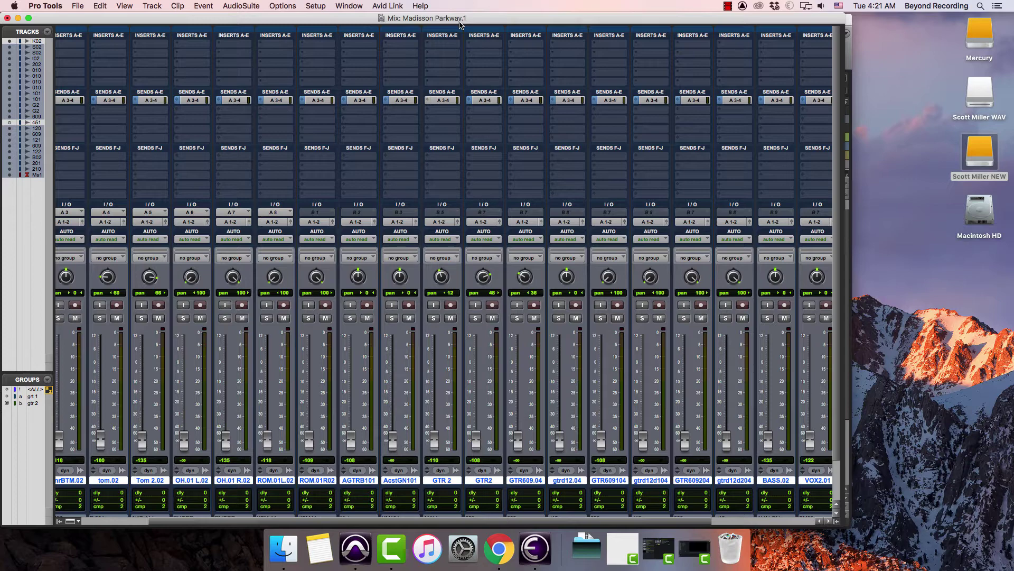
- Move the Mix window right and slightly down to uncover the Edit window
left_click_drag(459, 24, 544, 25)
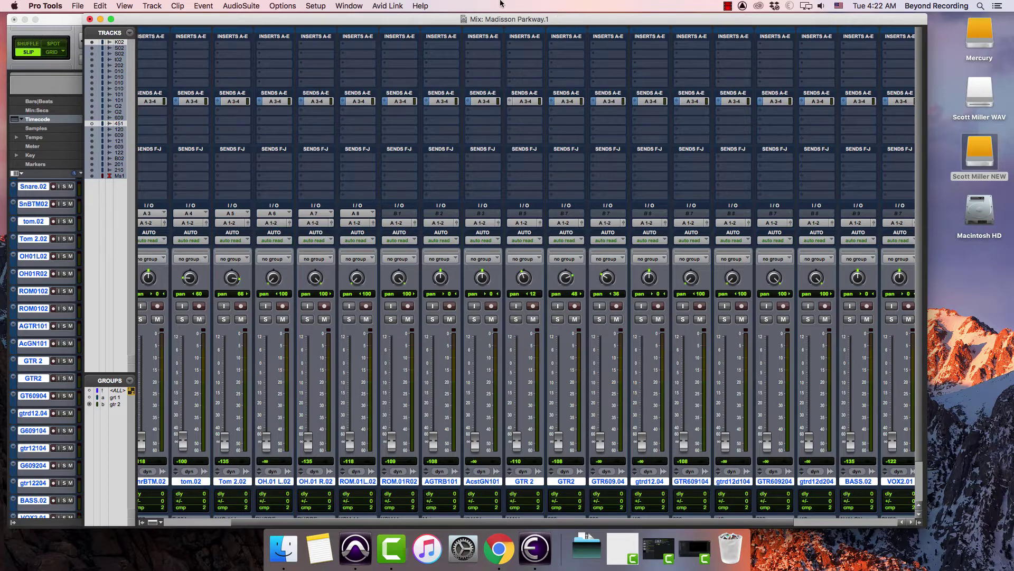
left_click_drag(451, 22, 454, 52)
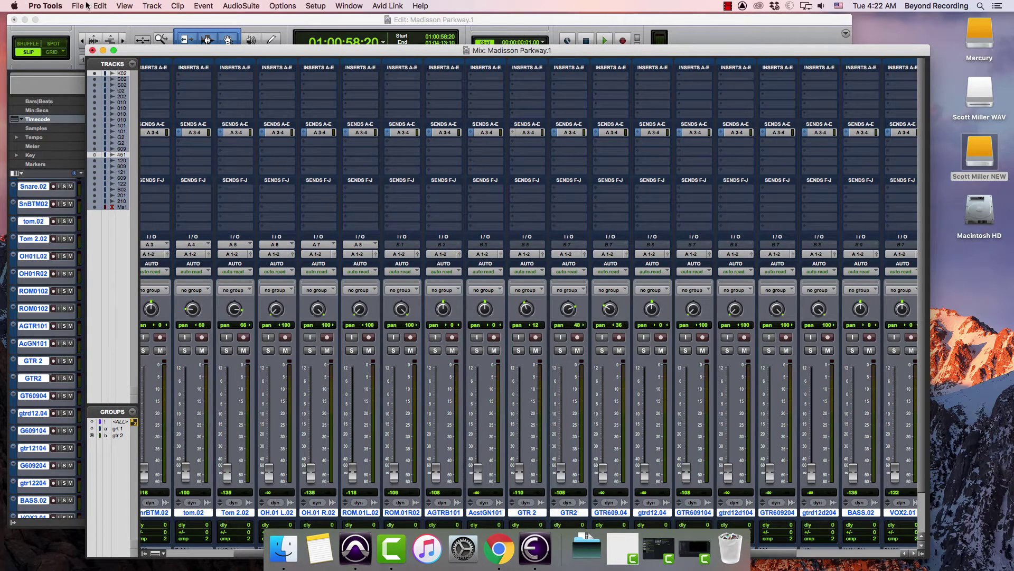
- Open the File menu for the Madisson Parkway.1 session
left_click(80, 5)
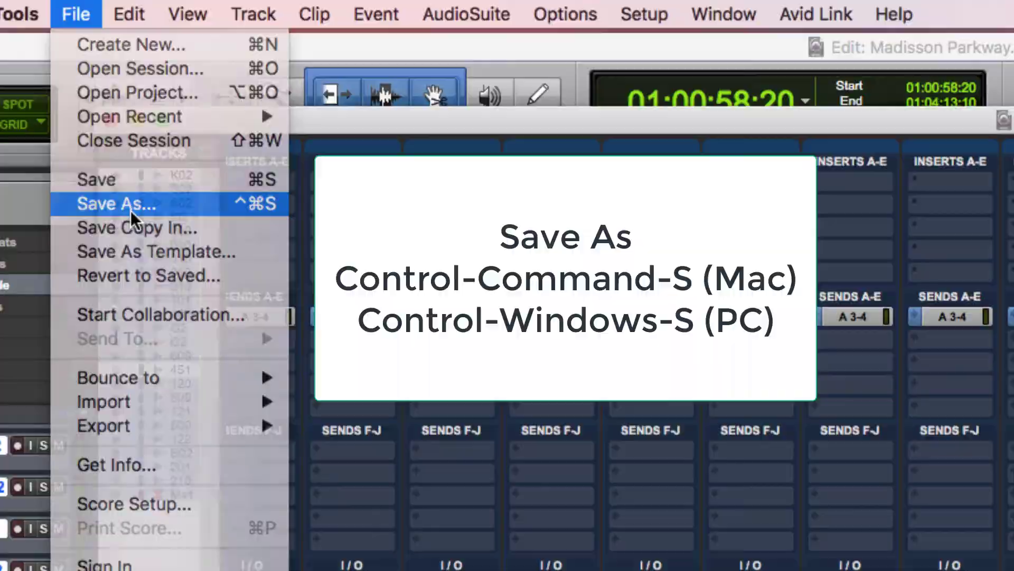
- Choose Save As and name the session MadisonParkway_NoWay_Mixing_SM_V1_02022020
left_click(128, 207)
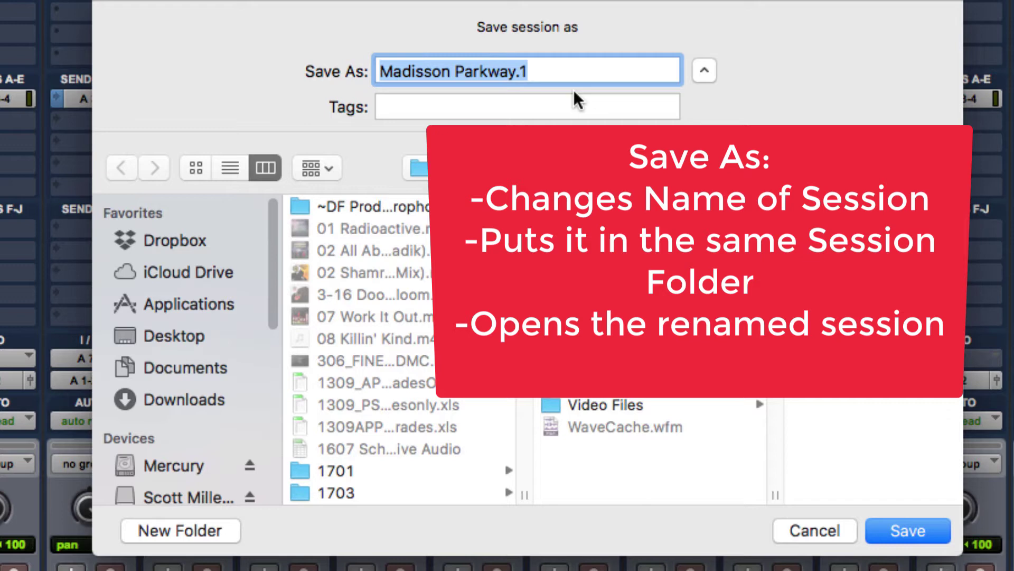
type("MadisonParkway_NoWay_")
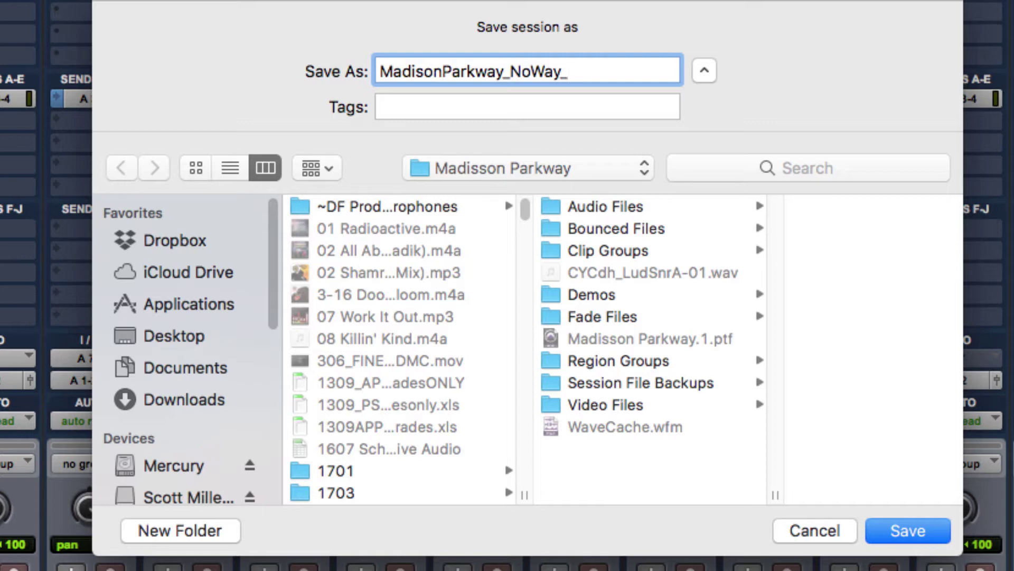
type("Mixing_")
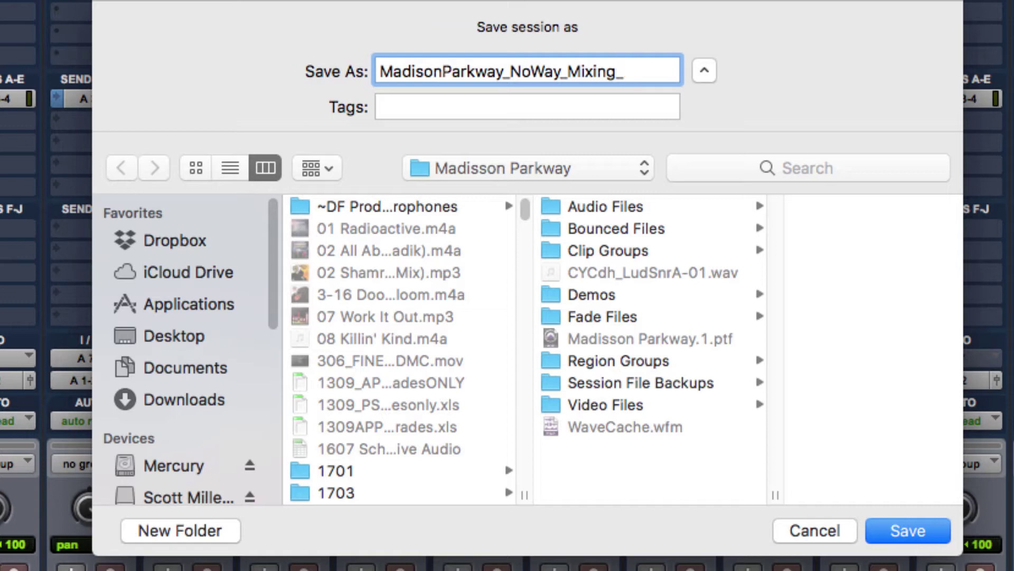
type("SM_V1_02")
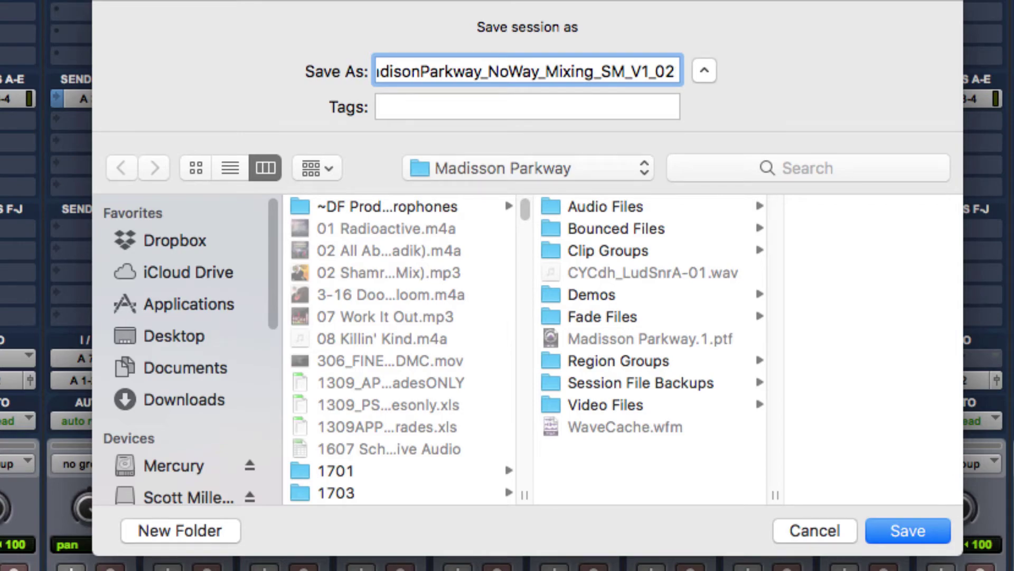
type("022020")
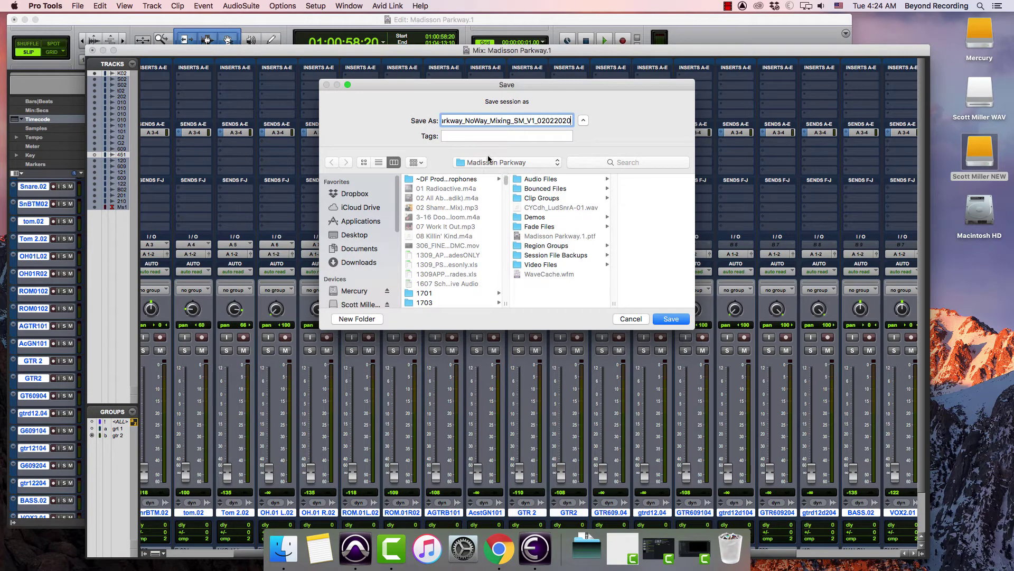
- Save the session under the new name and move the Mix window to the upper left
left_click(677, 320)
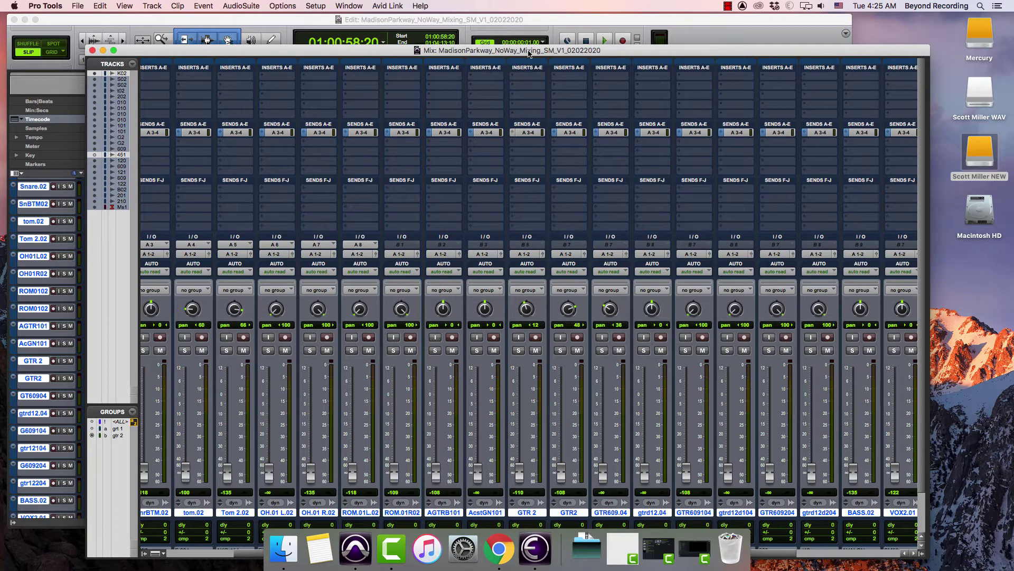
left_click_drag(528, 53, 462, 10)
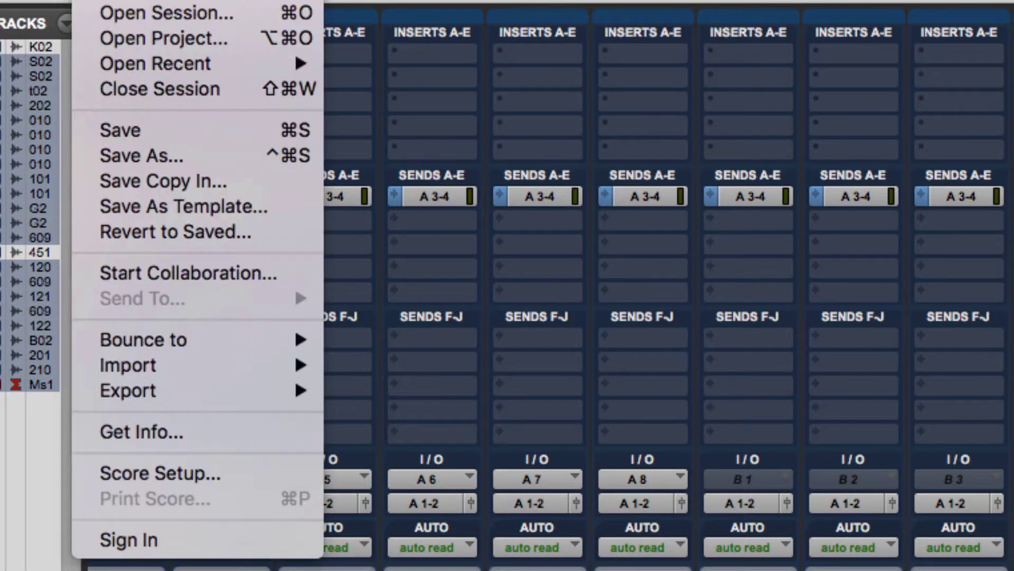
- Open Save Copy In, keeping BWF (.WAV) audio at 48 kHz and 24 bit
left_click(106, 182)
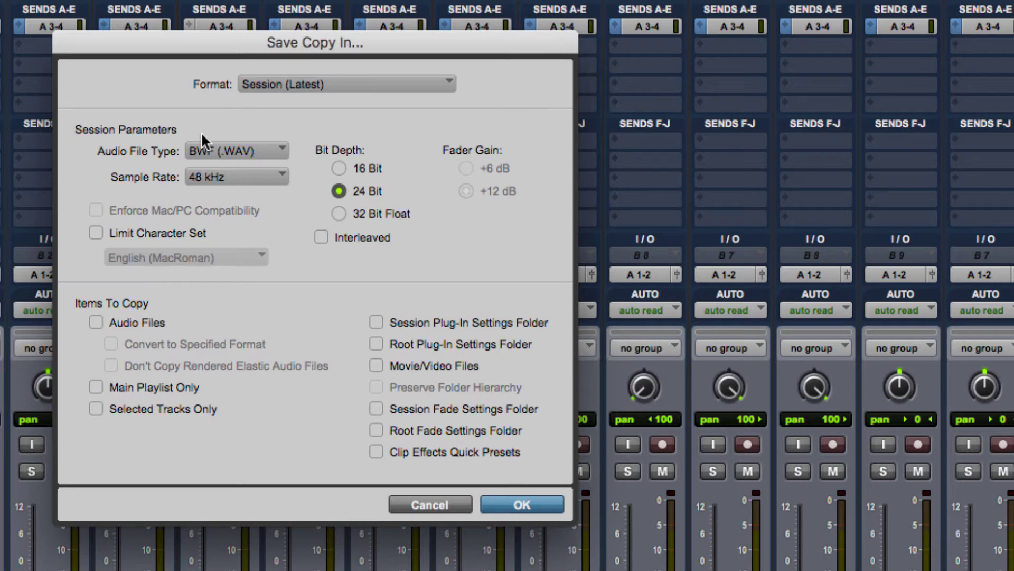
left_click(218, 151)
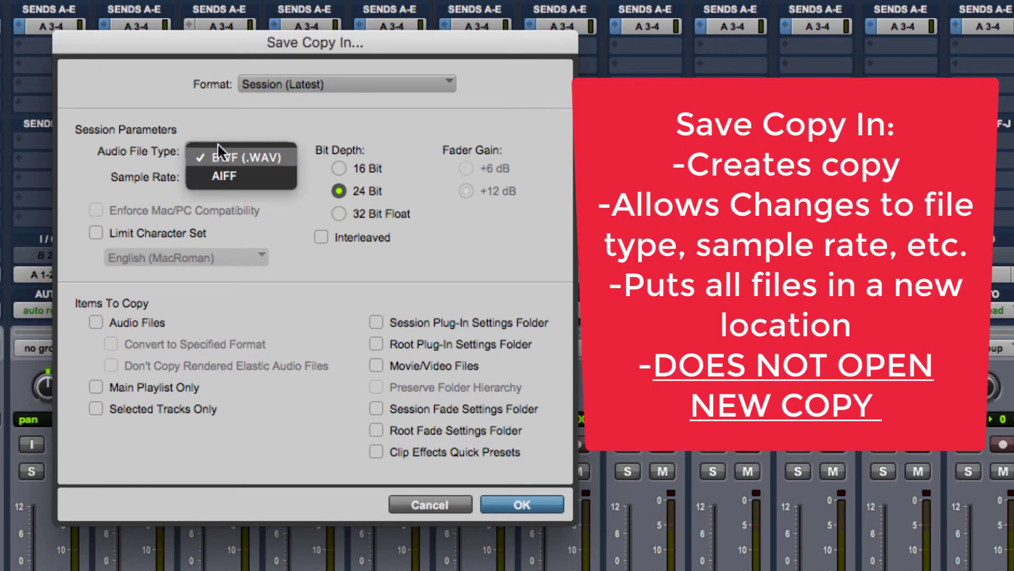
left_click(216, 143)
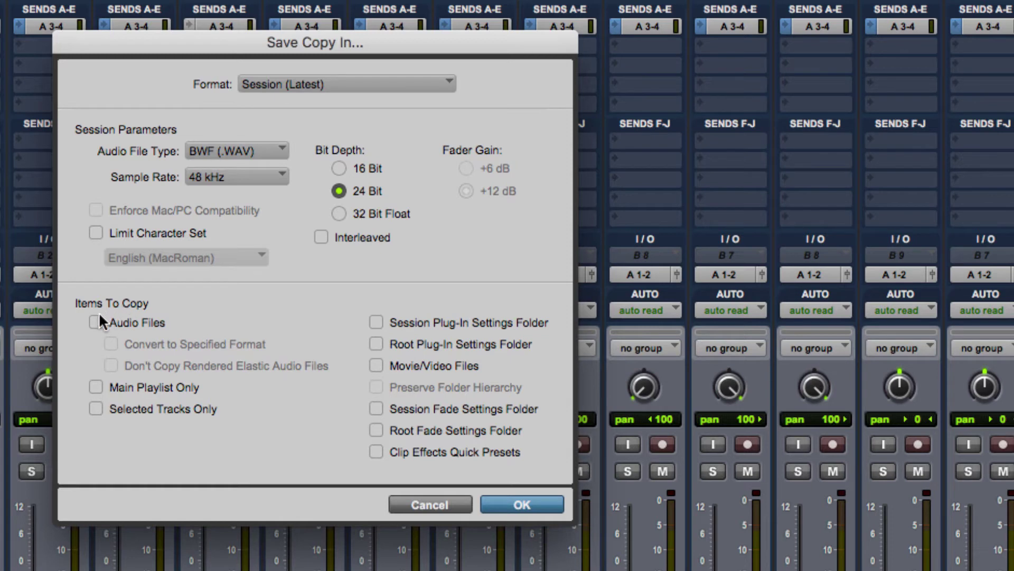
- Tick Audio Files under Items To Copy in the Save Copy In dialog
left_click(96, 322)
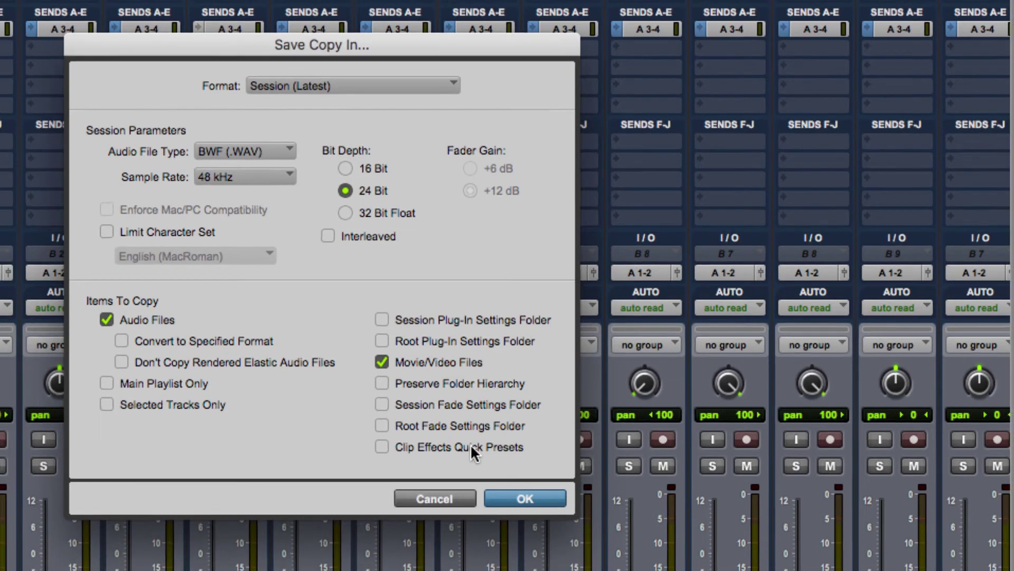
- Save the session copy to the Mercury drive, removing the 'Copy of' prefix from its name
left_click(522, 505)
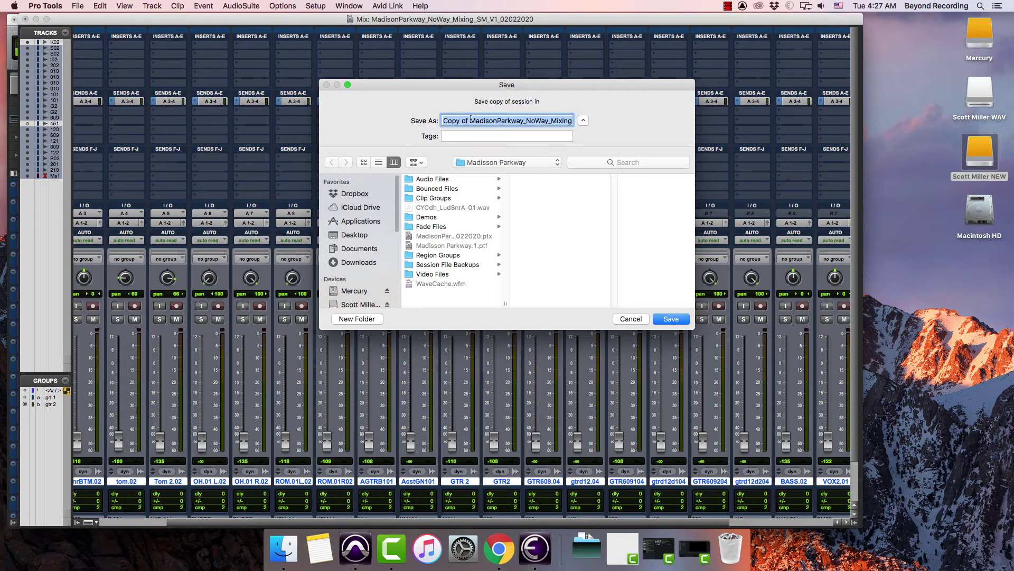
left_click_drag(470, 119, 429, 117)
key("BackSpace")
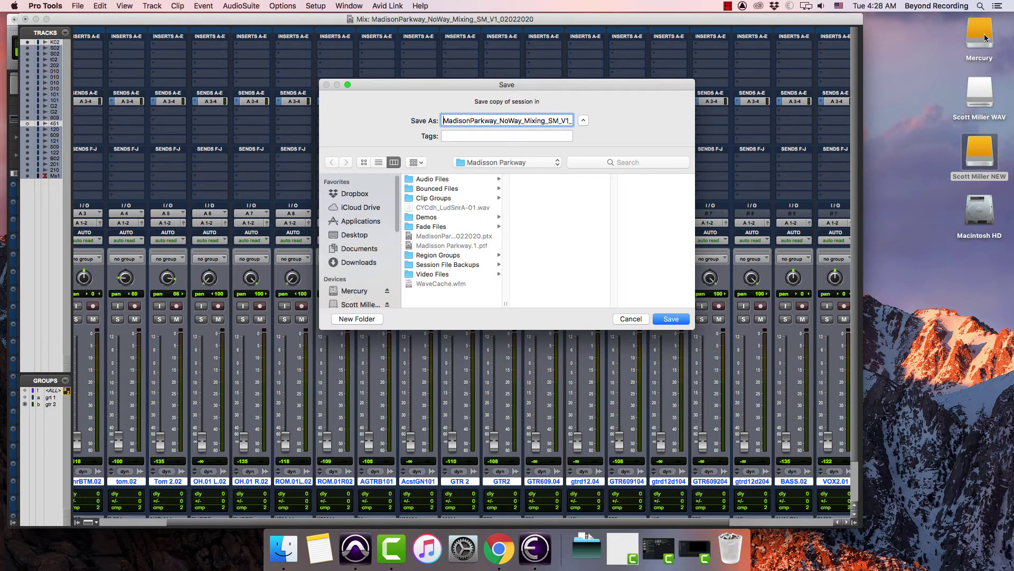
left_click_drag(985, 38, 357, 289)
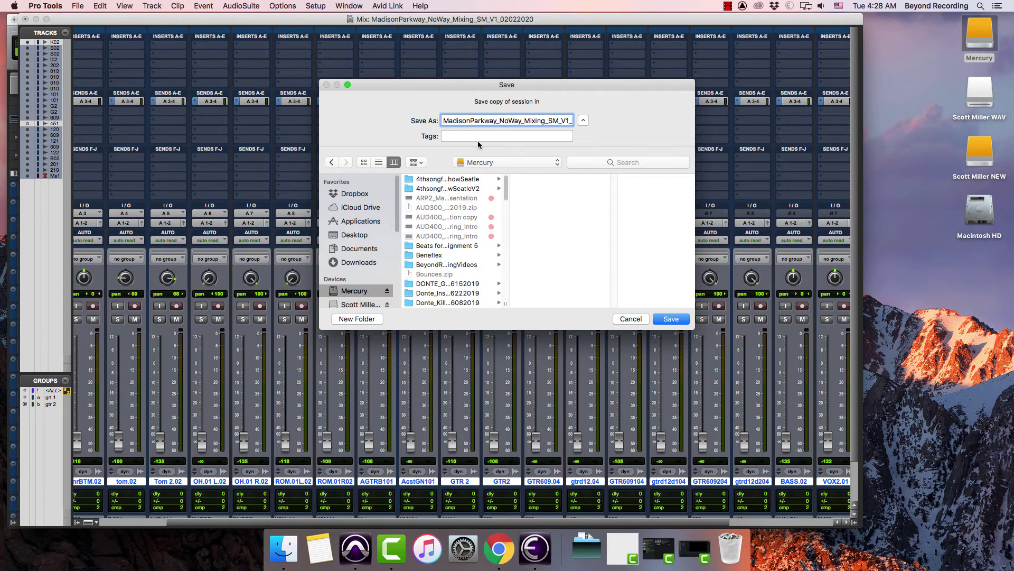
left_click(666, 318)
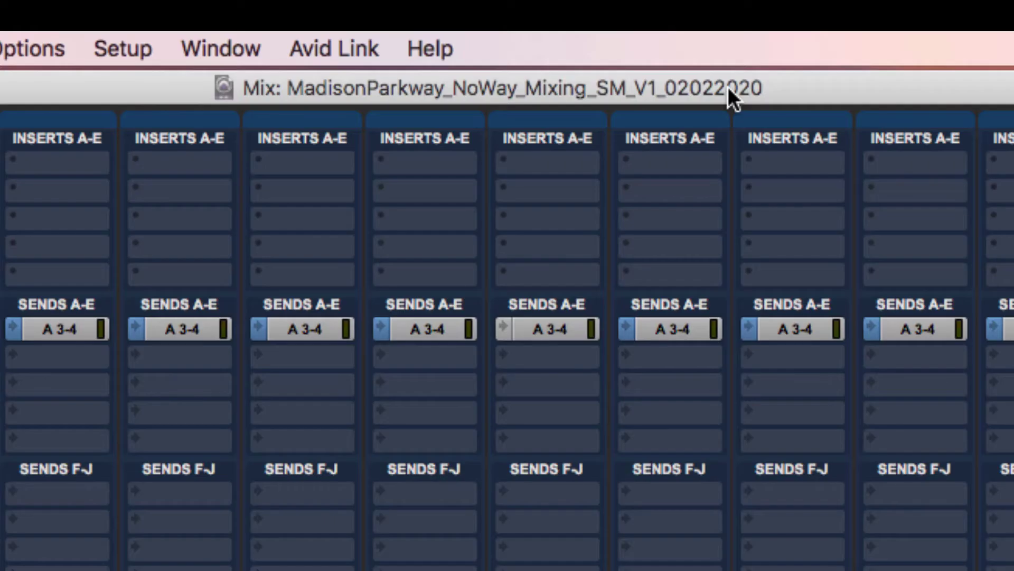
- Verify the open session's file path is still the original Madisson Parkway folder
mouse_move(730, 87)
left_mouse_down()
mouse_move(734, 138)
mouse_move(737, 85)
left_mouse_up()
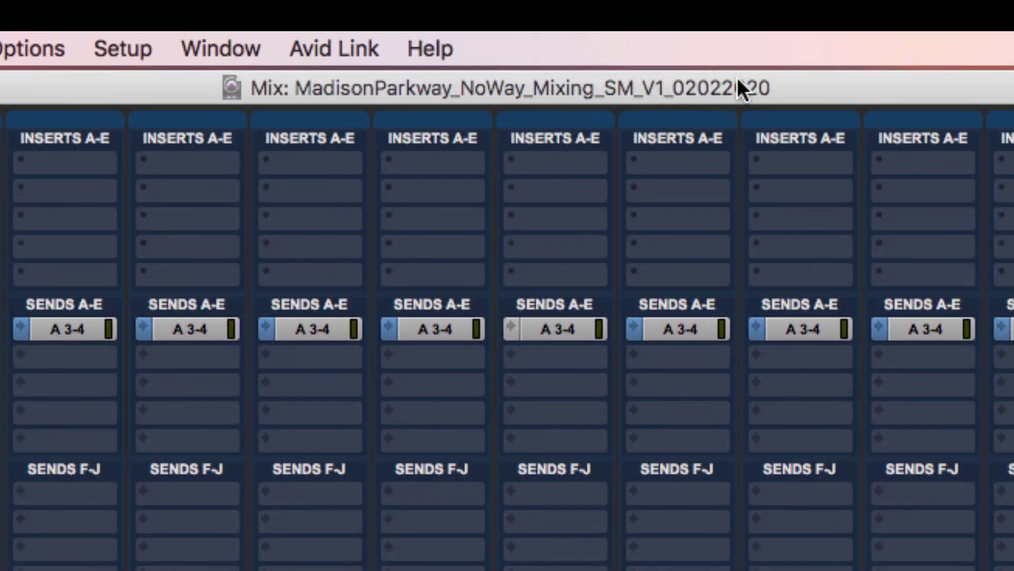
left_click(246, 81, "super")
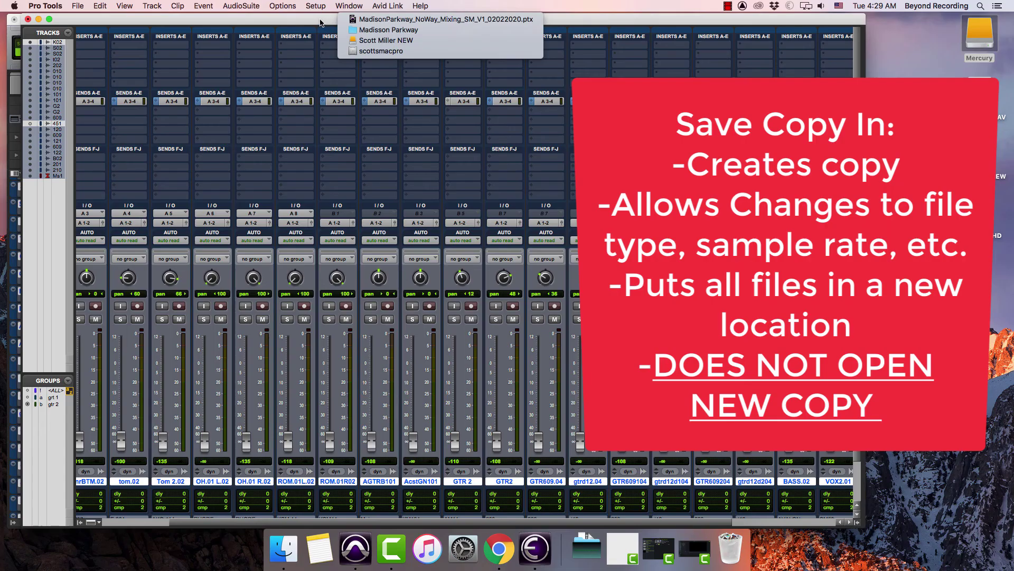
left_click(135, 87)
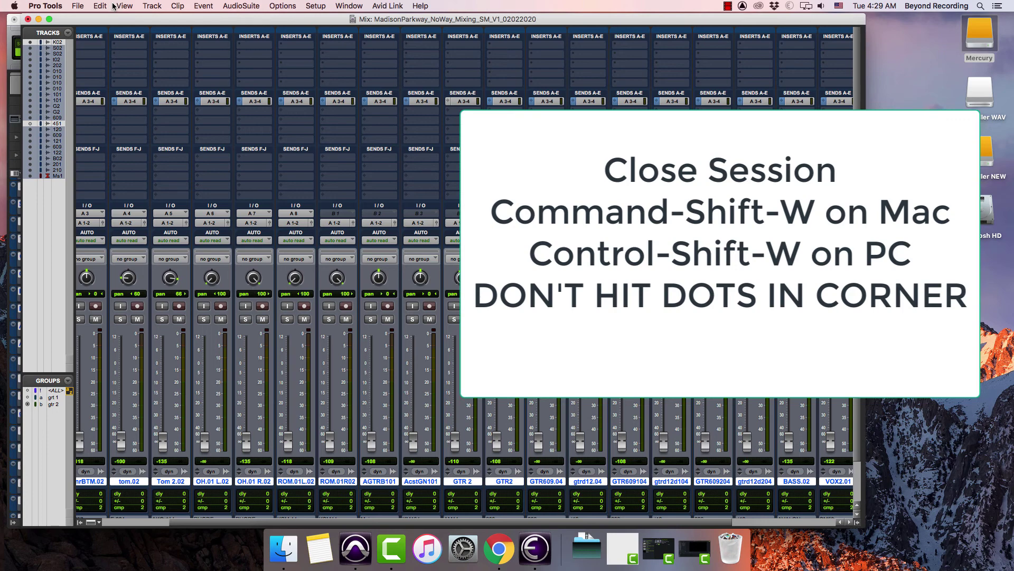
- Open the File menu, then dismiss it without choosing a command
left_click(80, 6)
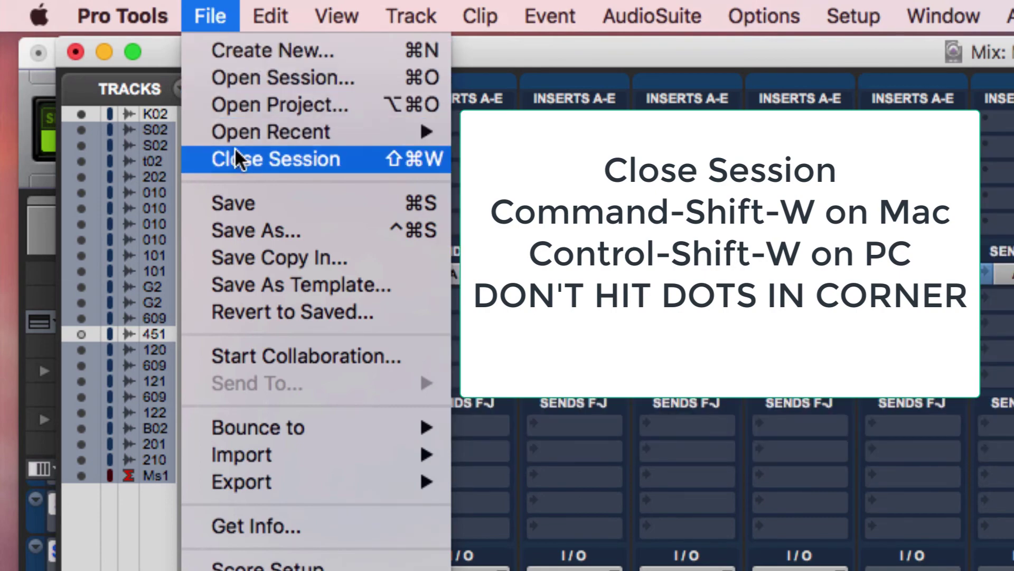
left_click(133, 46)
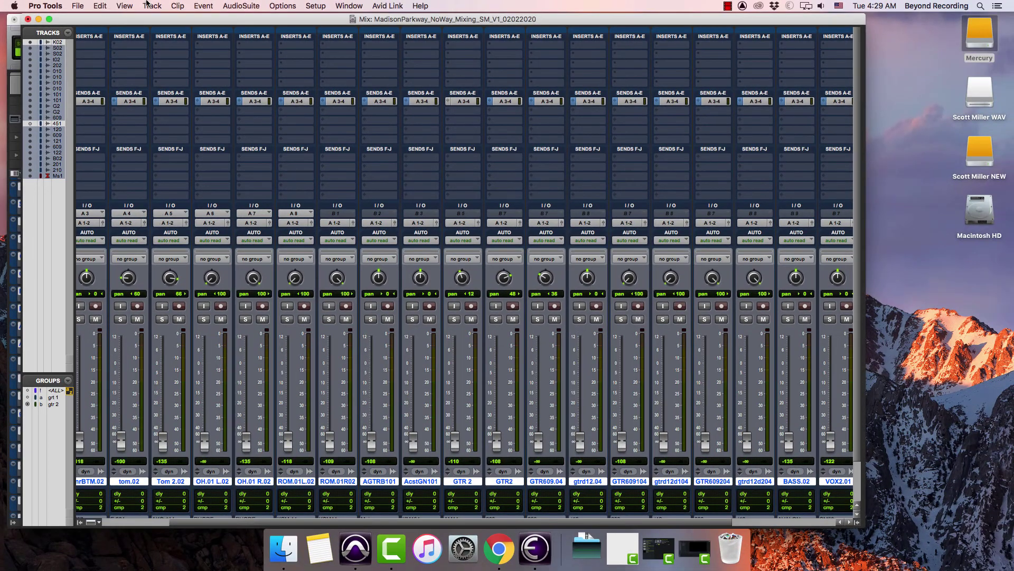
- Close the session, then open the copied .ptx from its folder on the Mercury drive
key("super+shift+w")
key("Return")
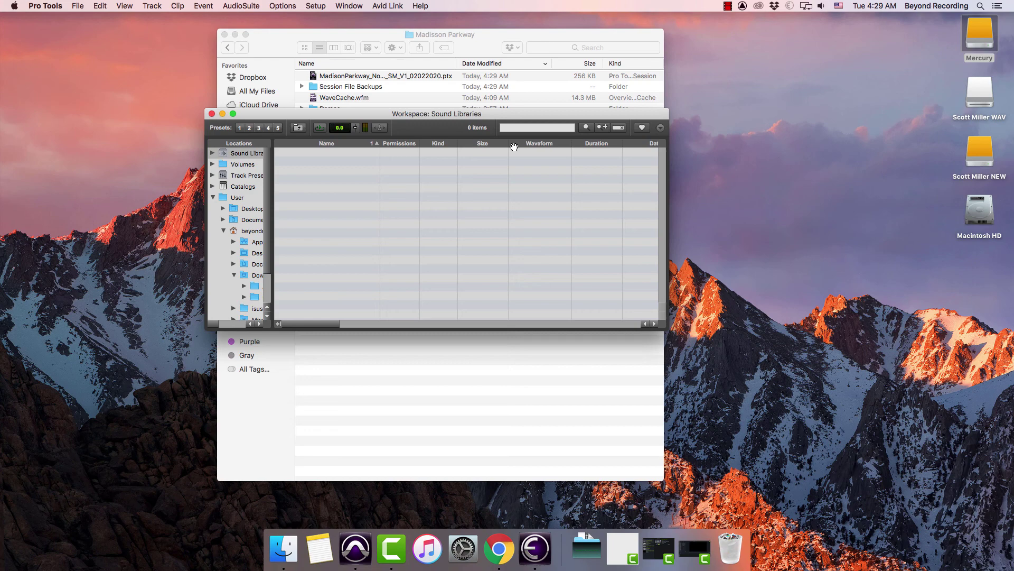
double_click(979, 28)
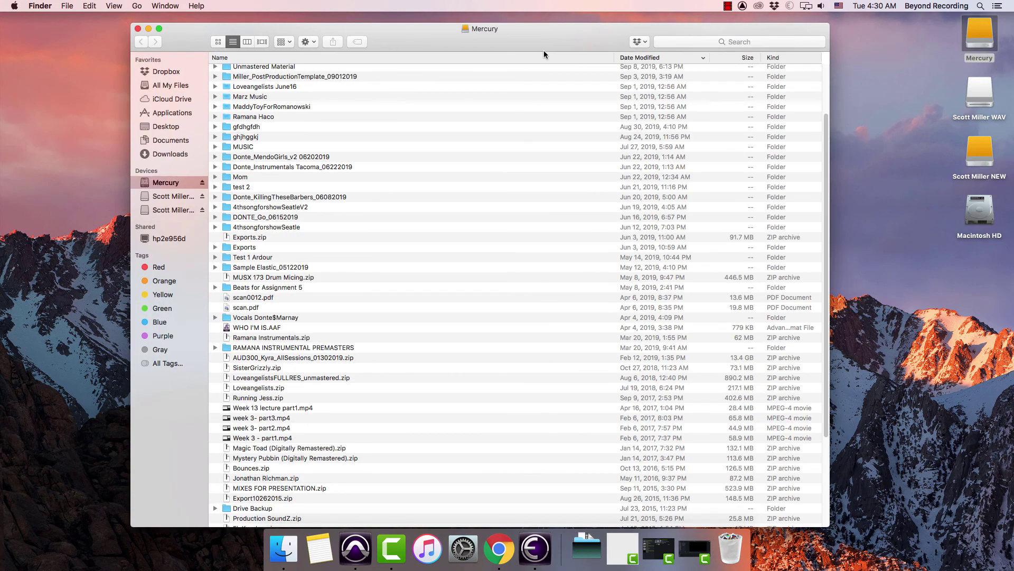
scroll(332, 84, "up", 3)
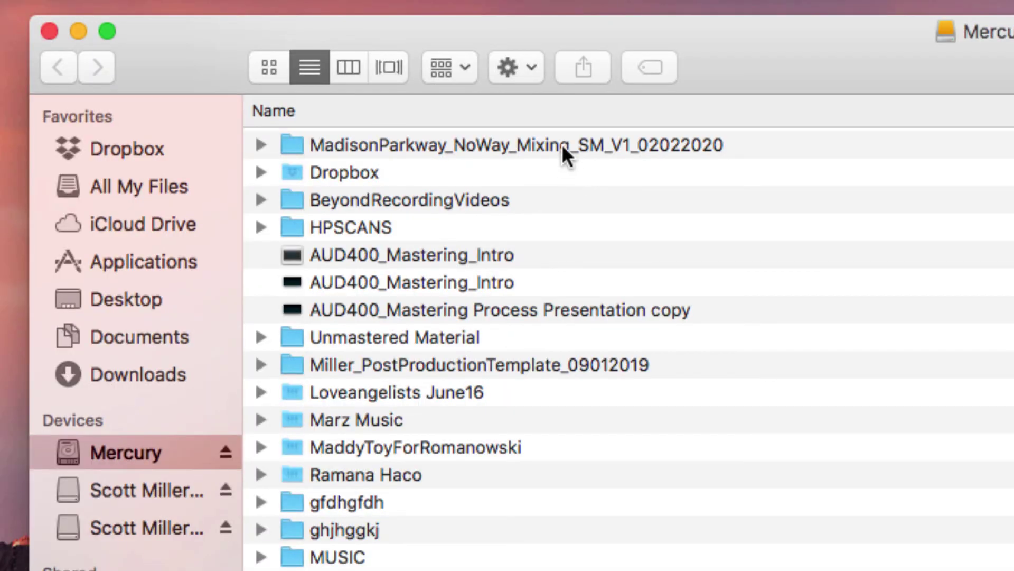
double_click(563, 147)
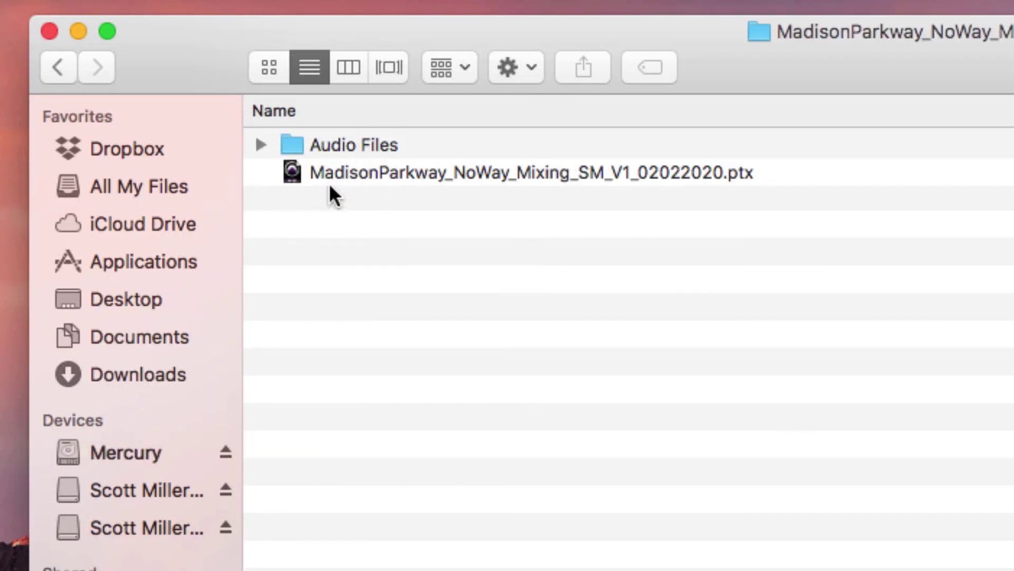
double_click(397, 174)
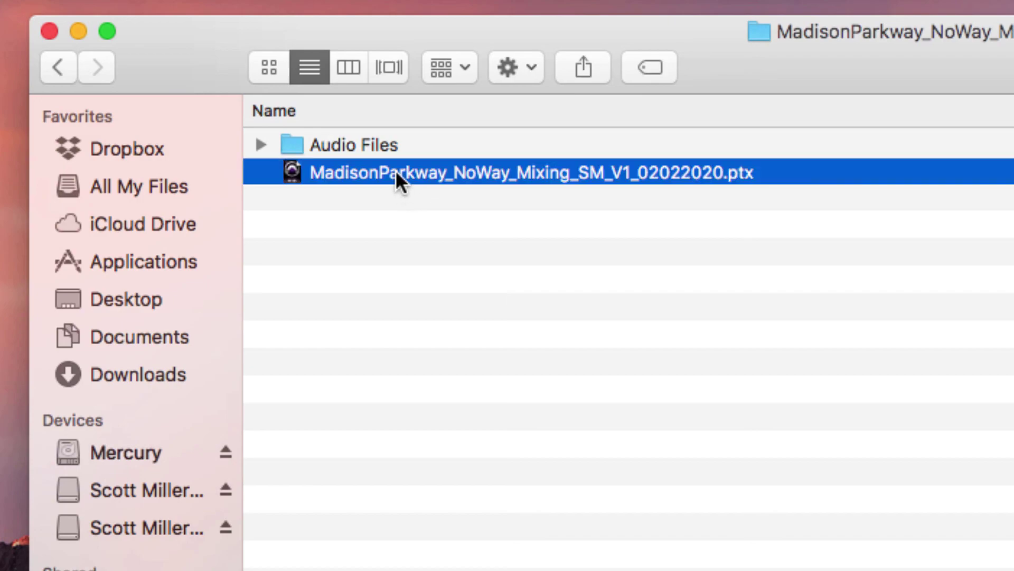